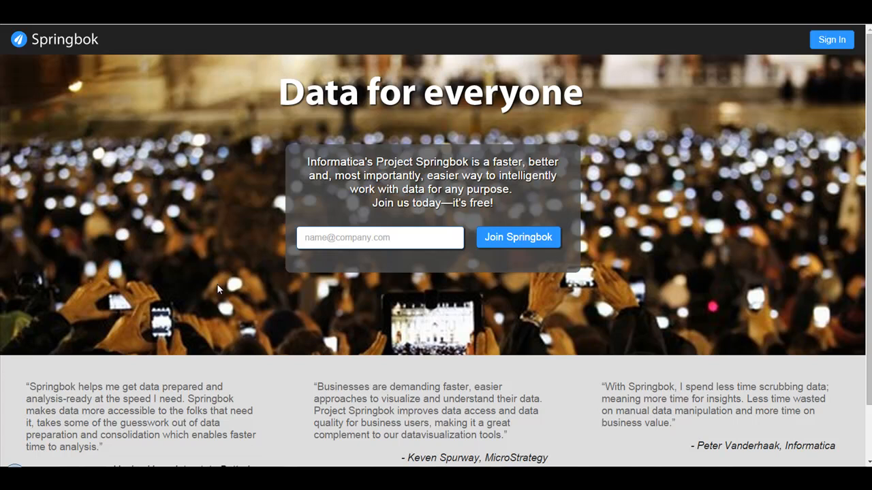
Sign in with the saved account and start a new project from My Projects.
{"action": "left_click", "coordinate": [829, 41]}
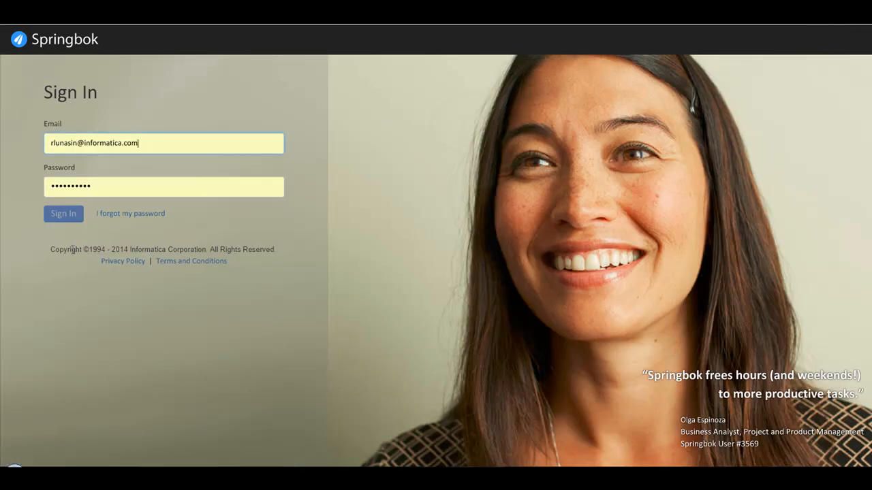
{"action": "left_click", "coordinate": [65, 214]}
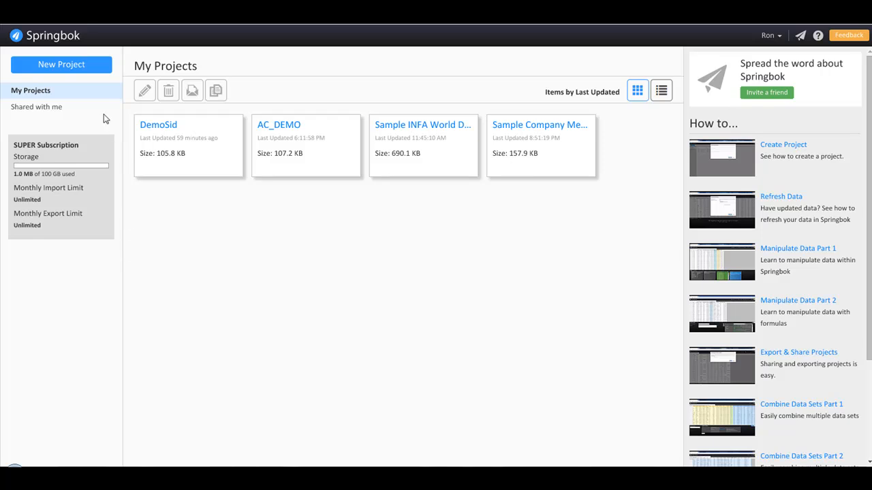
{"action": "left_click", "coordinate": [75, 64]}
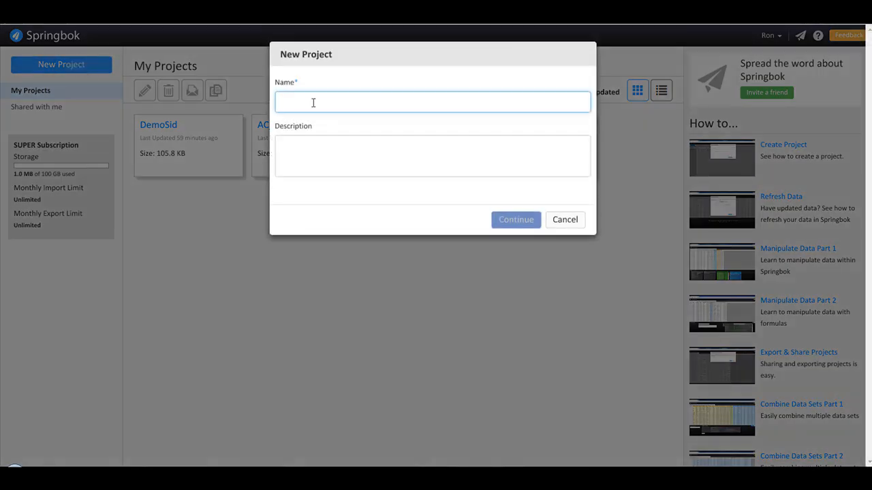
Name the project 'Oppt and Tradeshow data' and choose Salesforce.com as the data source.
{"action": "type", "text": "Oppt"}
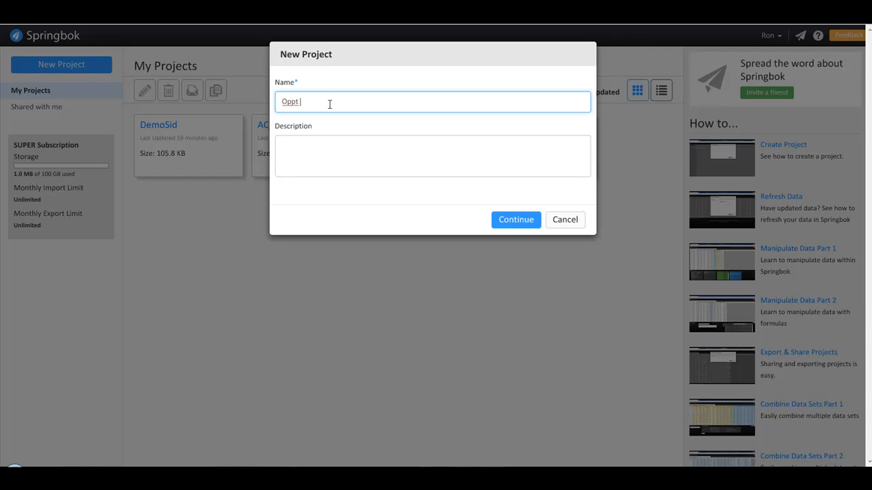
{"action": "type", "text": " and Tradeshow data"}
{"action": "left_click", "coordinate": [516, 219]}
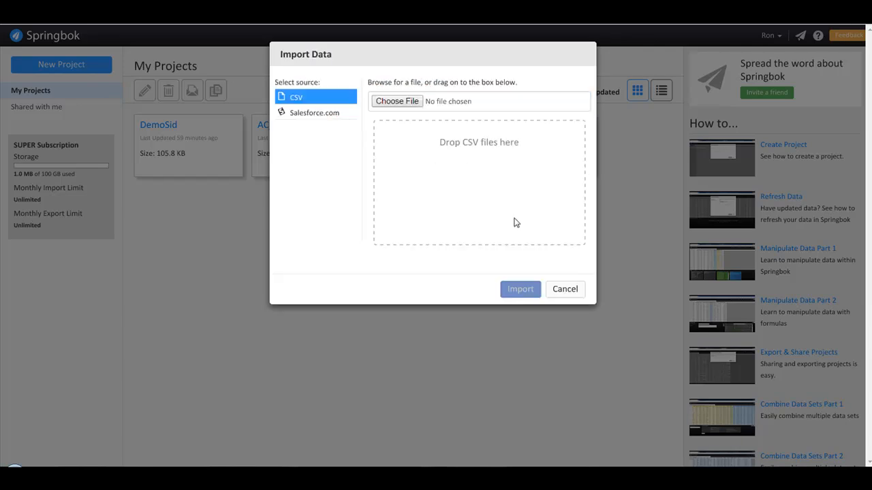
{"action": "left_click", "coordinate": [326, 114]}
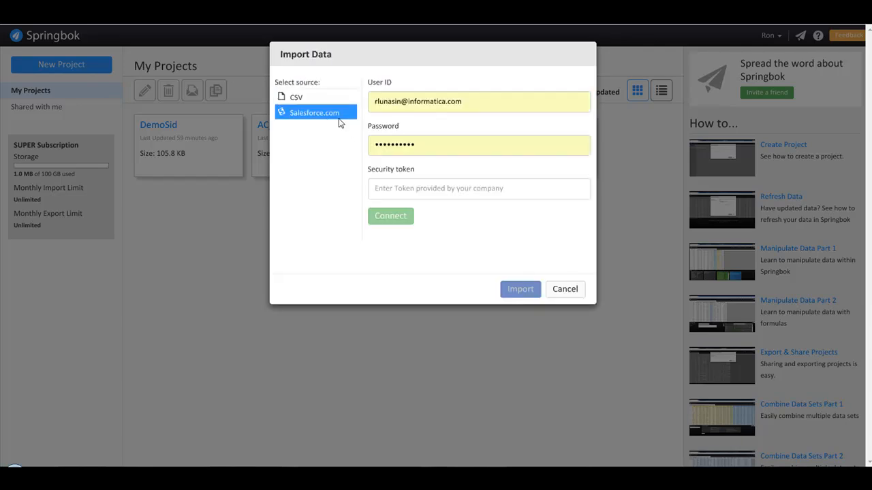
Connect with the Salesforce user id, password and security token, then import Opportunity (119 rows).
{"action": "left_click", "coordinate": [457, 93]}
{"action": "left_click_drag", "start_coordinate": [457, 93], "coordinate": [297, 99]}
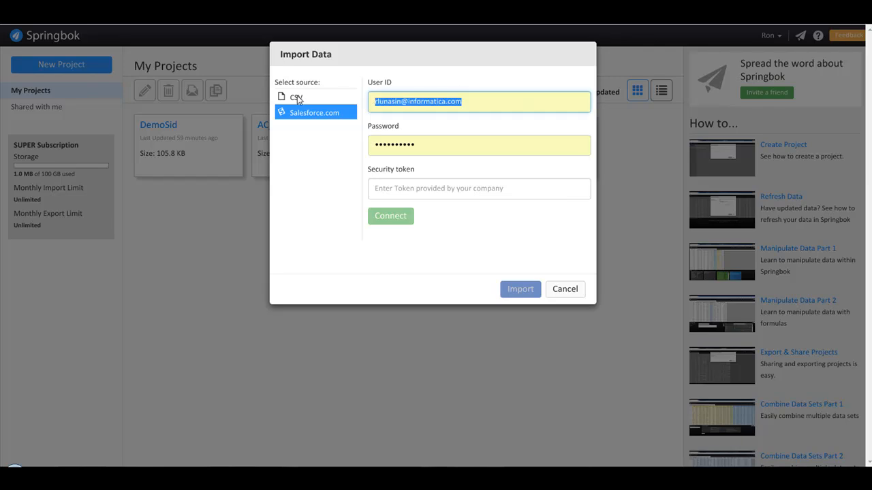
{"action": "key", "text": "Tab"}
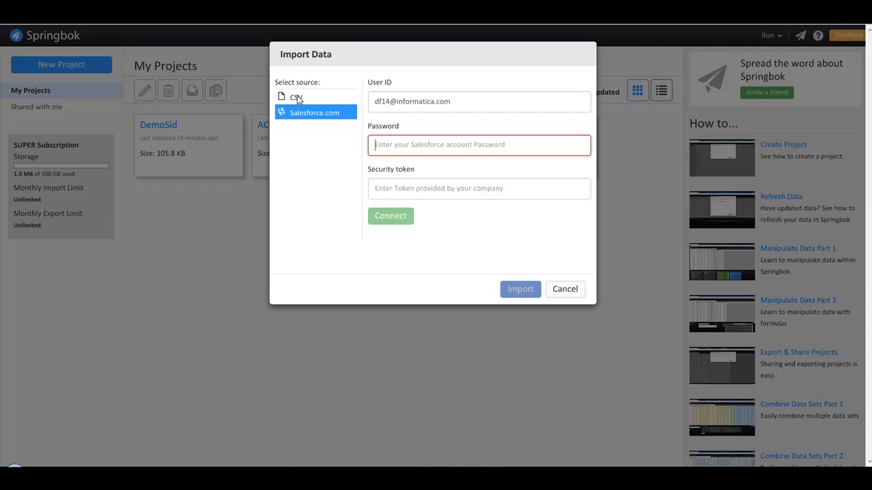
{"action": "type", "text": "********"}
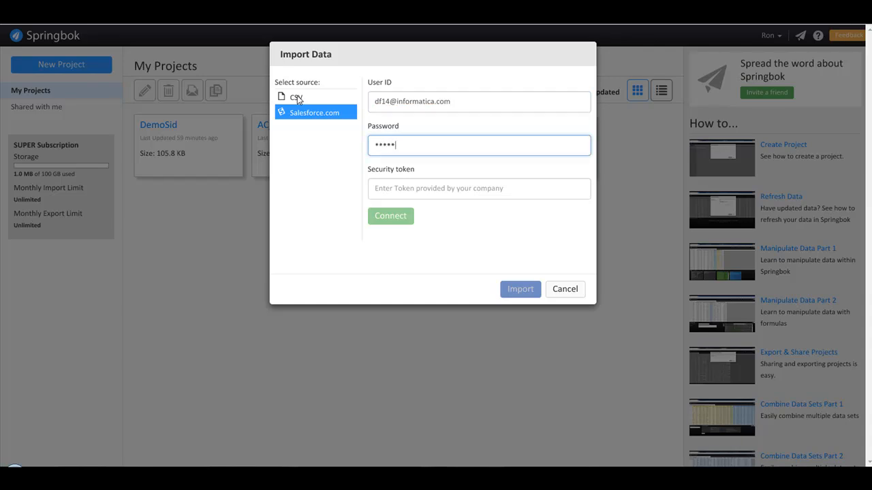
{"action": "left_click", "coordinate": [432, 189]}
{"action": "key", "text": "ctrl+v"}
{"action": "left_click", "coordinate": [402, 216]}
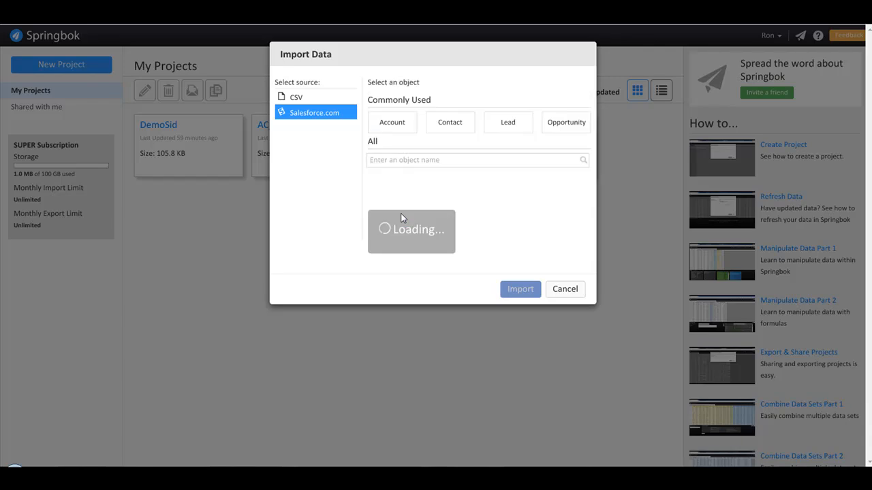
{"action": "left_click", "coordinate": [567, 125]}
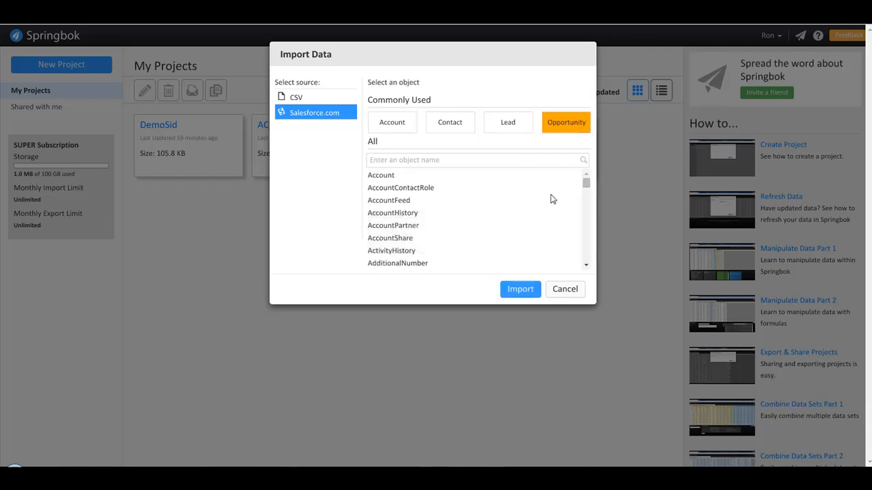
{"action": "left_click", "coordinate": [526, 290]}
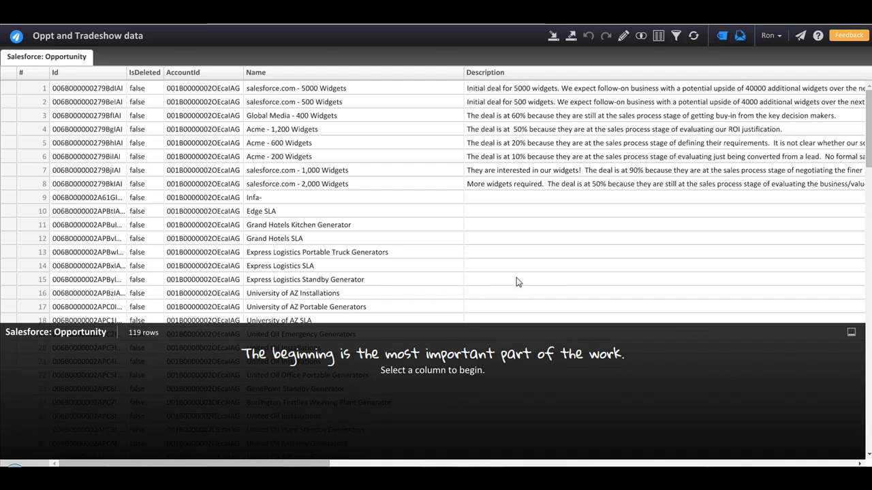
Import badge_scan_attendance_aug.csv as a second sheet of 107 rows.
{"action": "left_click", "coordinate": [552, 35]}
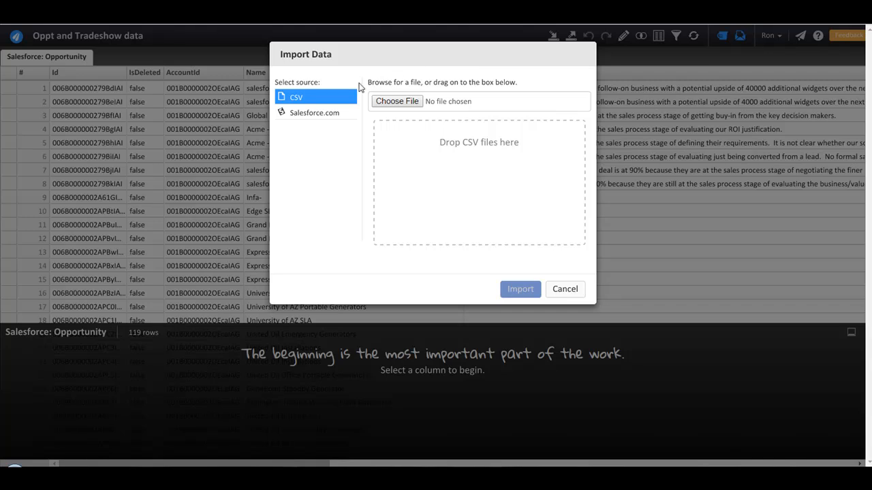
{"action": "left_click", "coordinate": [391, 102]}
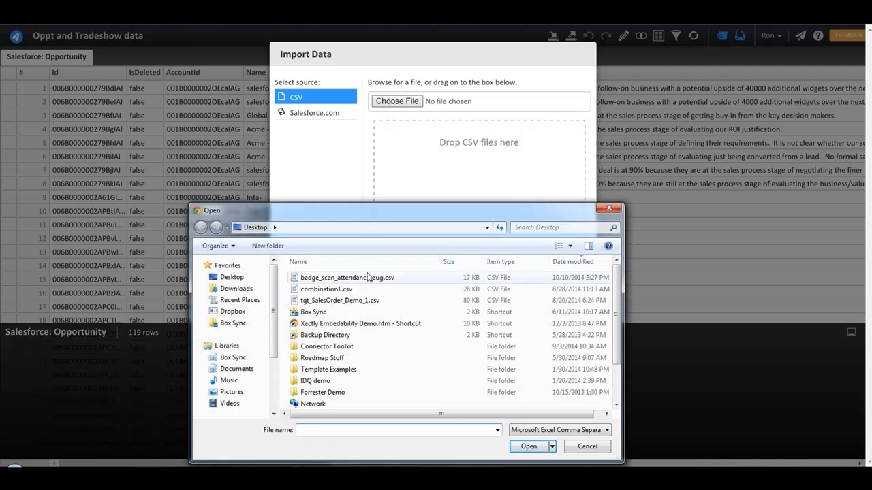
{"action": "double_click", "coordinate": [339, 279]}
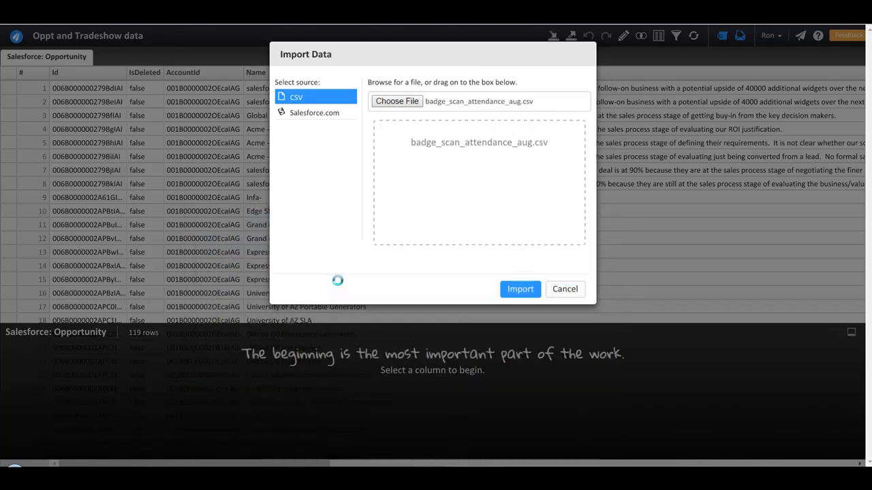
{"action": "left_click", "coordinate": [510, 291]}
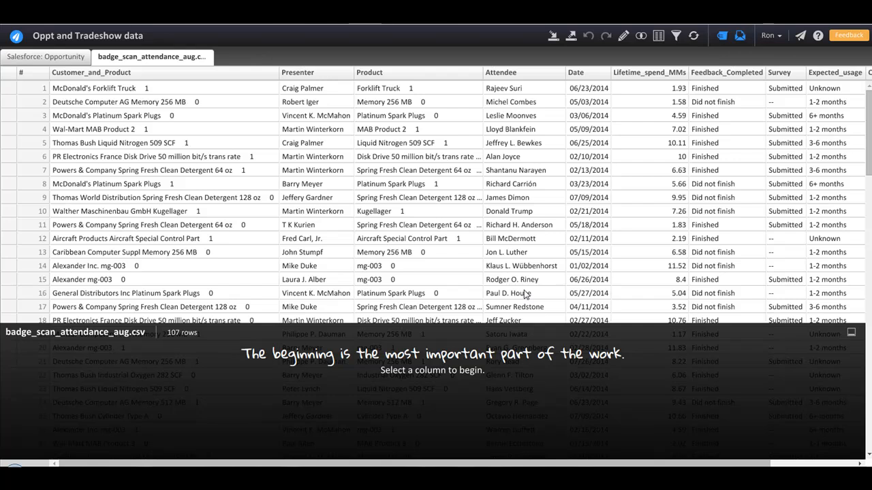
Delete the 19 duplicate rows from the attendance sheet, leaving 88.
{"action": "left_click", "coordinate": [623, 36]}
{"action": "mouse_move", "coordinate": [642, 75]}
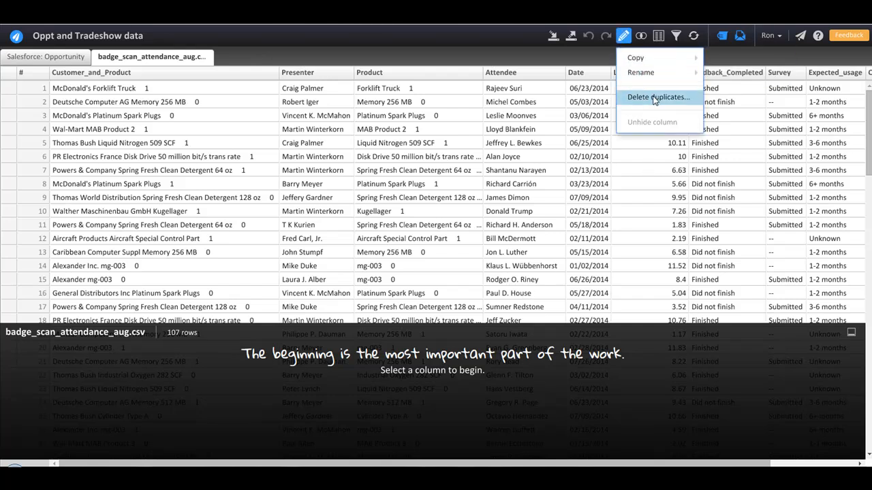
{"action": "left_click", "coordinate": [654, 97]}
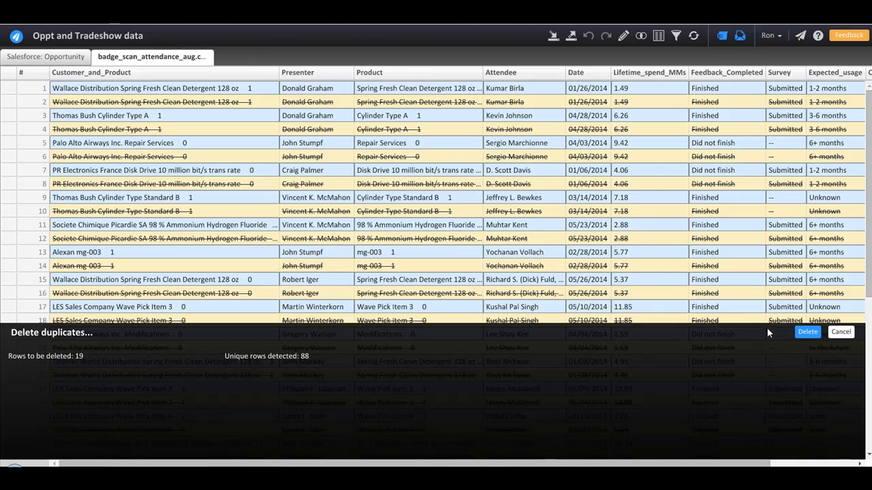
{"action": "left_click", "coordinate": [803, 335]}
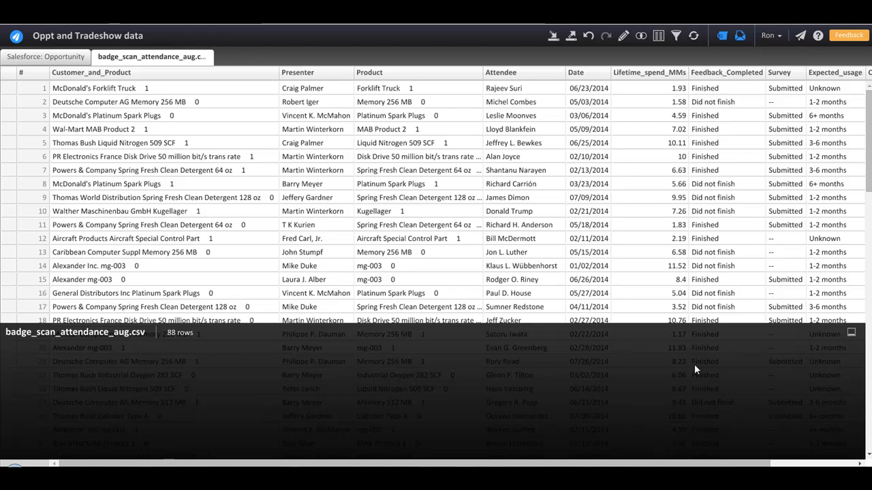
Combine attendance and Opportunity sheets into combination4, keeping only the 80 rows found in both.
{"action": "left_click", "coordinate": [555, 69]}
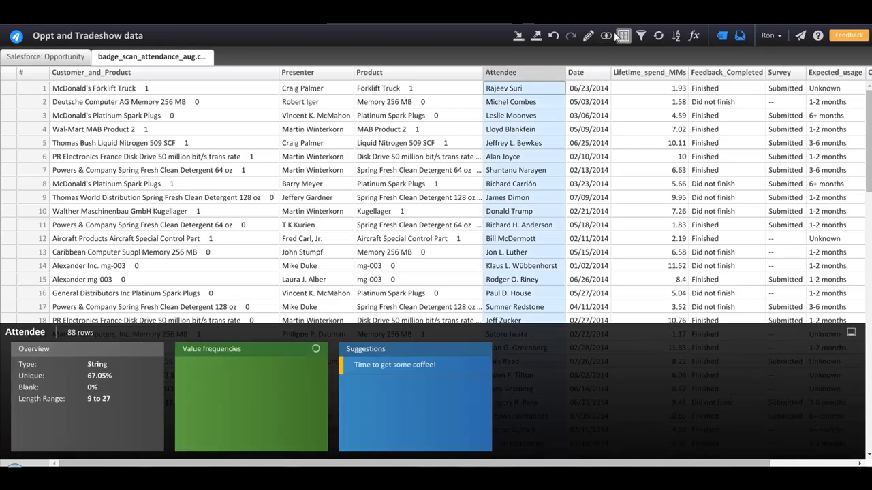
{"action": "left_click", "coordinate": [607, 36]}
{"action": "left_click", "coordinate": [630, 58]}
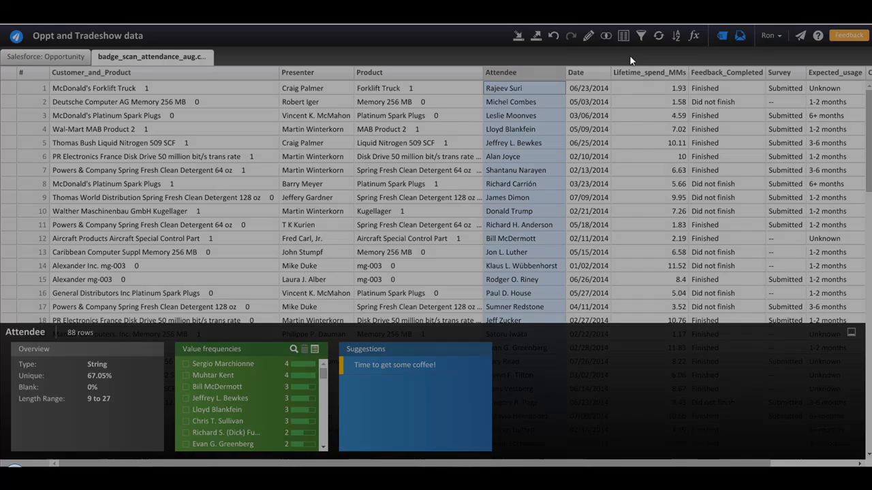
{"action": "left_click", "coordinate": [528, 138]}
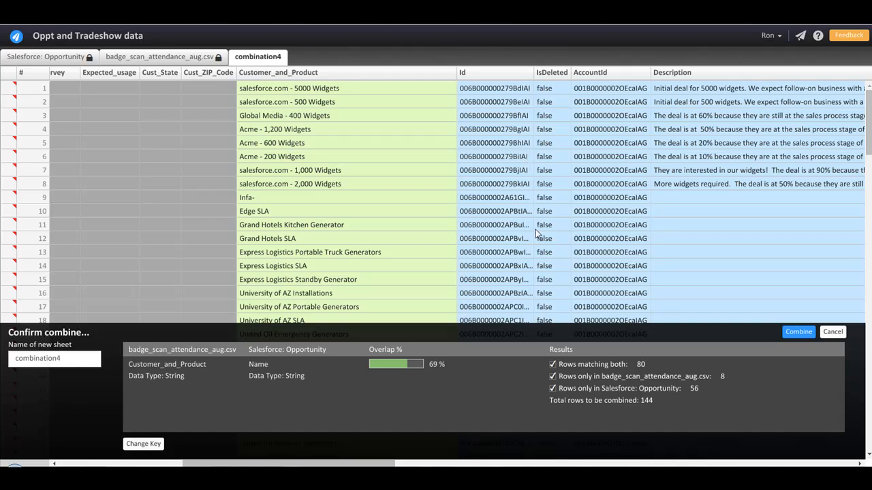
{"action": "left_click", "coordinate": [553, 376]}
{"action": "left_click", "coordinate": [554, 389]}
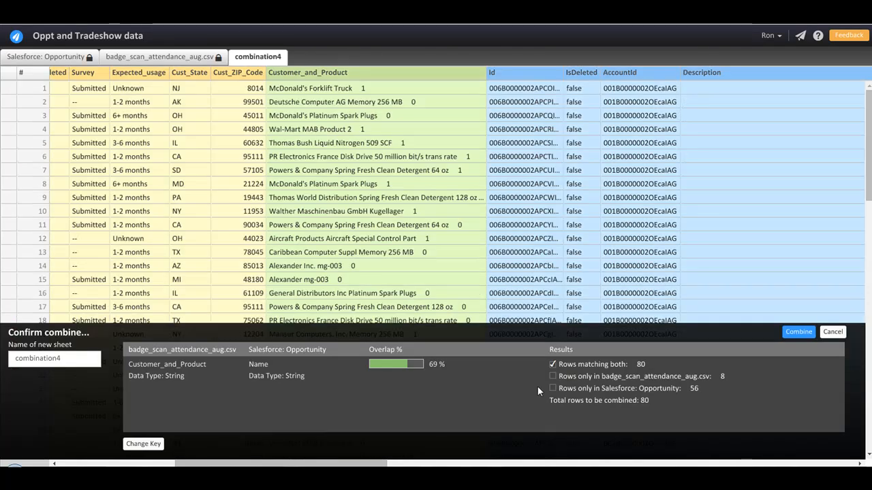
{"action": "left_click", "coordinate": [797, 332]}
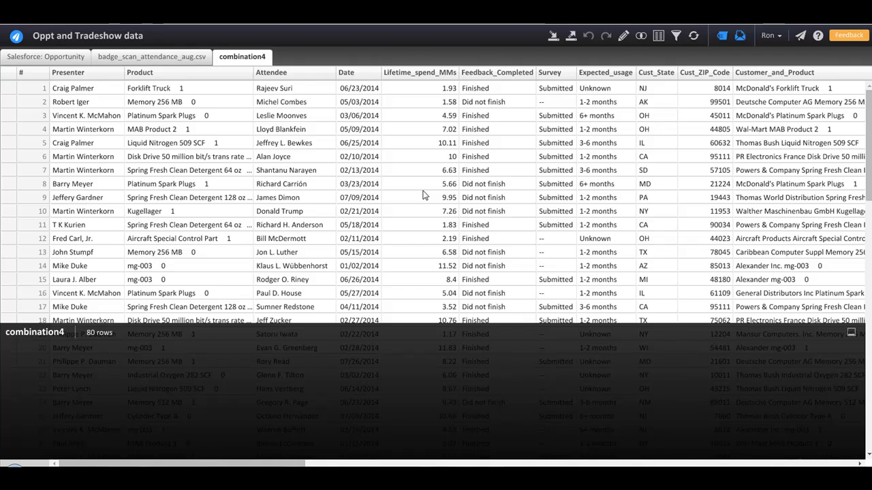
Profile Expected_usage and rename the '1-2 months' value to 'Soon'.
{"action": "left_click", "coordinate": [602, 90]}
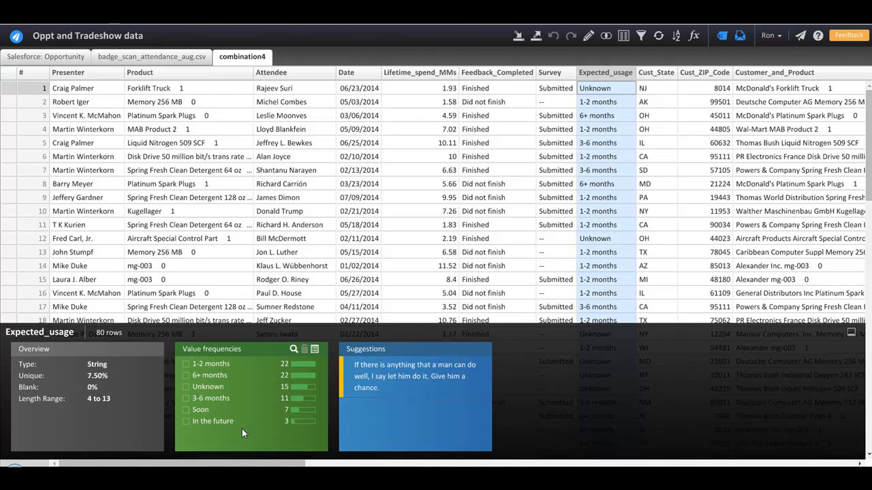
{"action": "double_click", "coordinate": [222, 364]}
{"action": "type", "text": "Soon"}
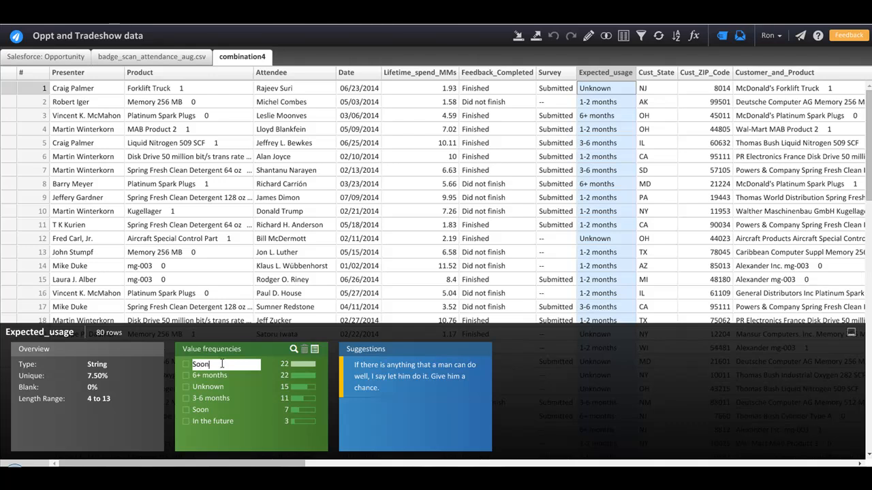
{"action": "key", "text": "Return"}
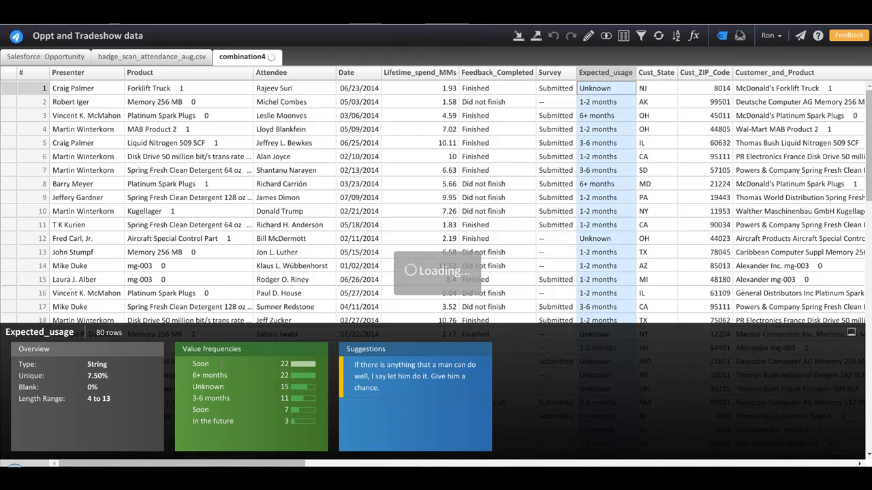
Rename both '6+ months' and '3-6 months' to 'In the future', merging them.
{"action": "double_click", "coordinate": [221, 375]}
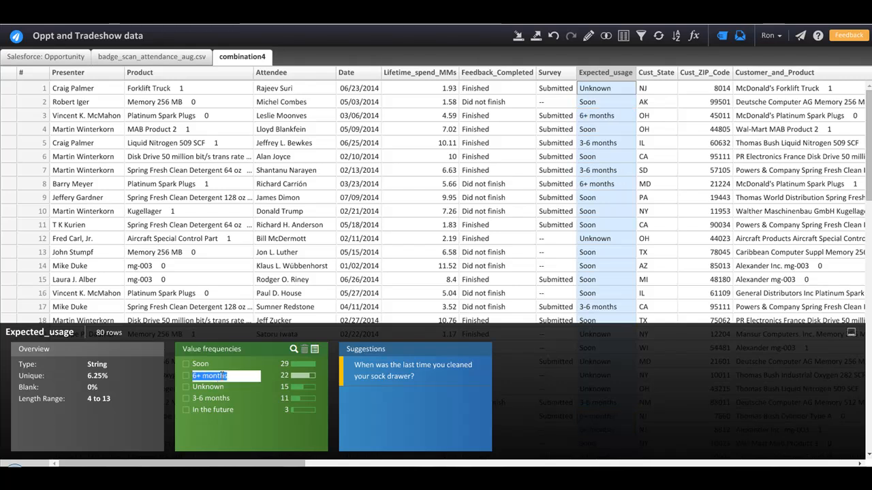
{"action": "type", "text": "In the g"}
{"action": "key", "text": "BackSpace"}
{"action": "type", "text": "future"}
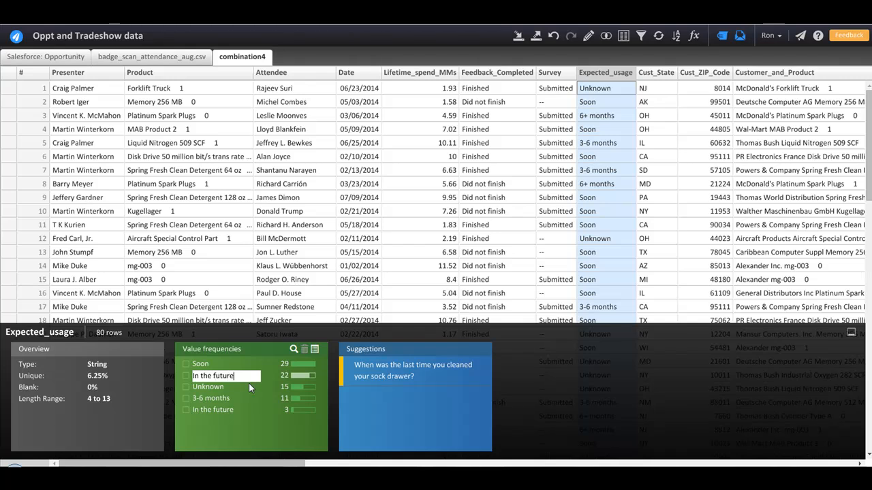
{"action": "key", "text": "Return"}
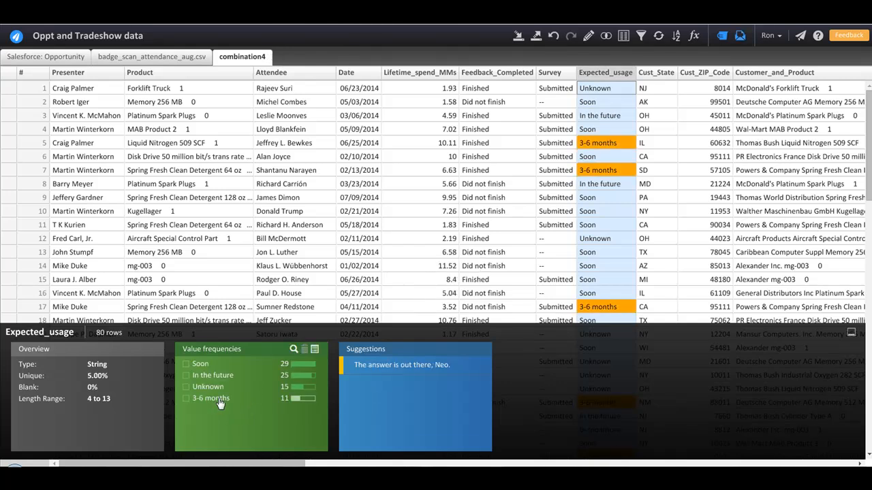
{"action": "double_click", "coordinate": [213, 402]}
{"action": "type", "text": "I"}
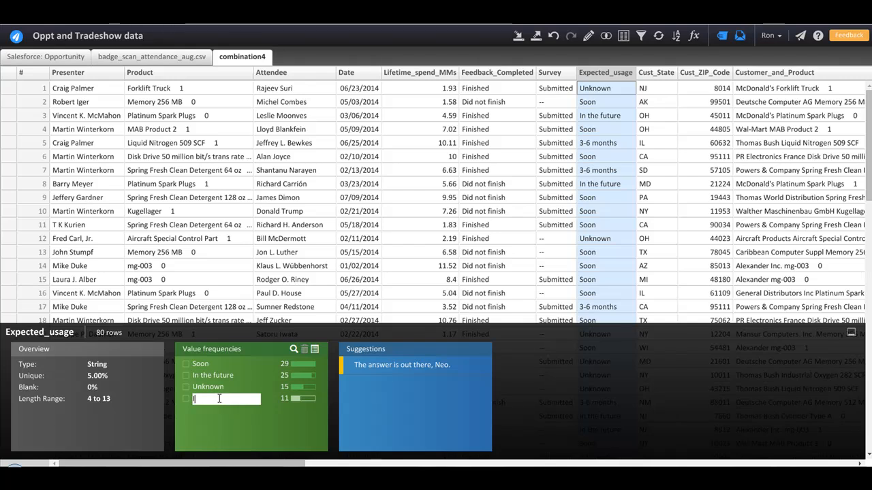
{"action": "type", "text": "n the futur"}
{"action": "type", "text": "re"}
{"action": "key", "text": "Return"}
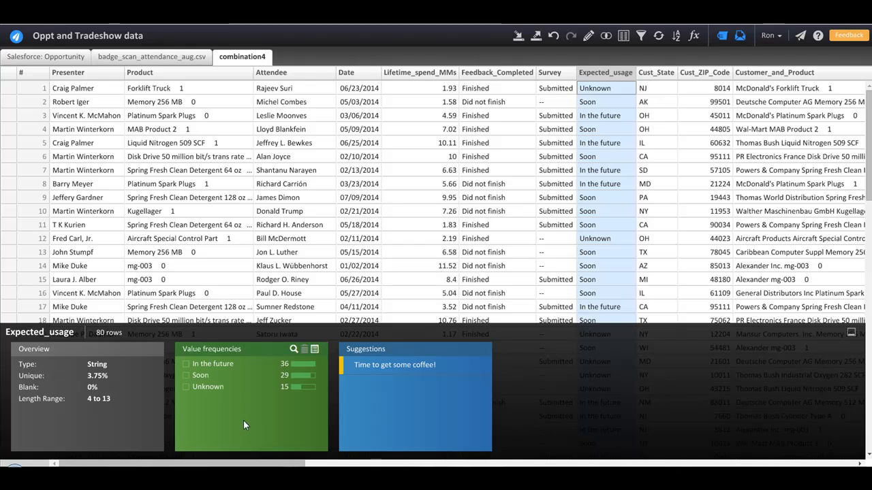
Profile Cust_State, then Cust_ZIP_Code to see its US Zip Code suggestions.
{"action": "left_click", "coordinate": [648, 90]}
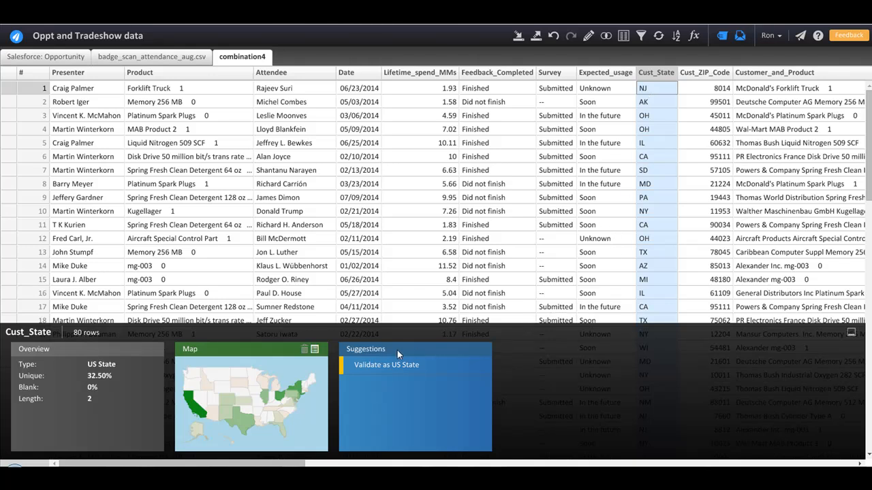
{"action": "mouse_move", "coordinate": [287, 411]}
{"action": "left_click", "coordinate": [715, 93]}
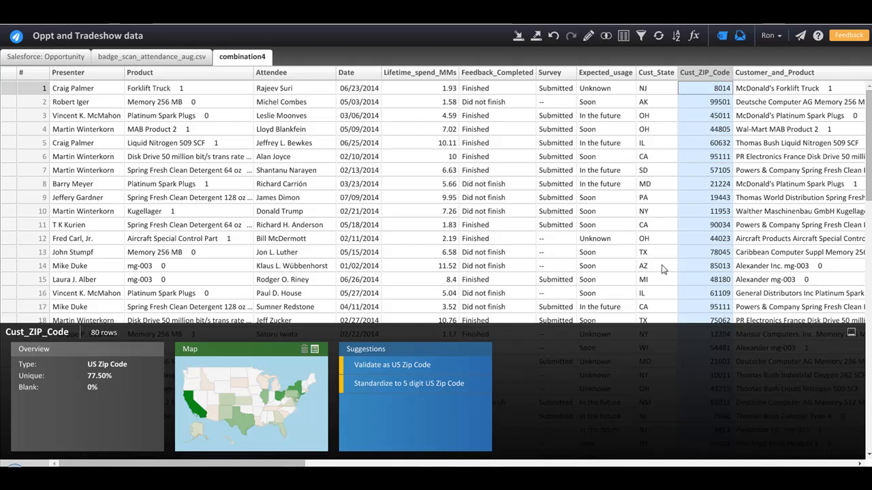
Standardize Cust_ZIP_Code to five digits (8014 becomes 08014) and export to Salesforce Analytics.
{"action": "left_click", "coordinate": [396, 393]}
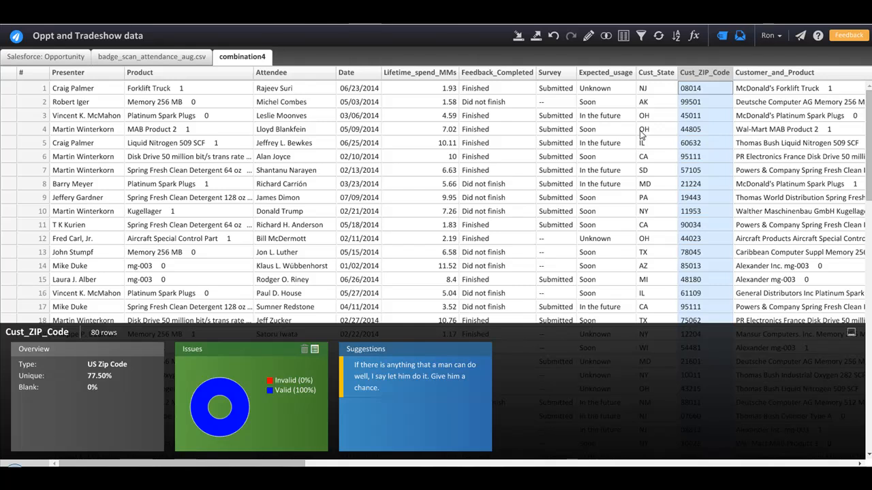
{"action": "left_click", "coordinate": [536, 38]}
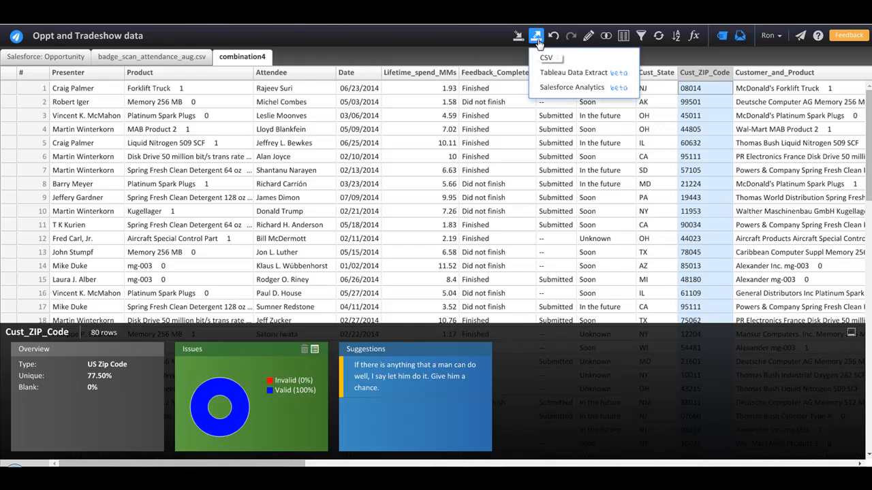
{"action": "left_click", "coordinate": [574, 88]}
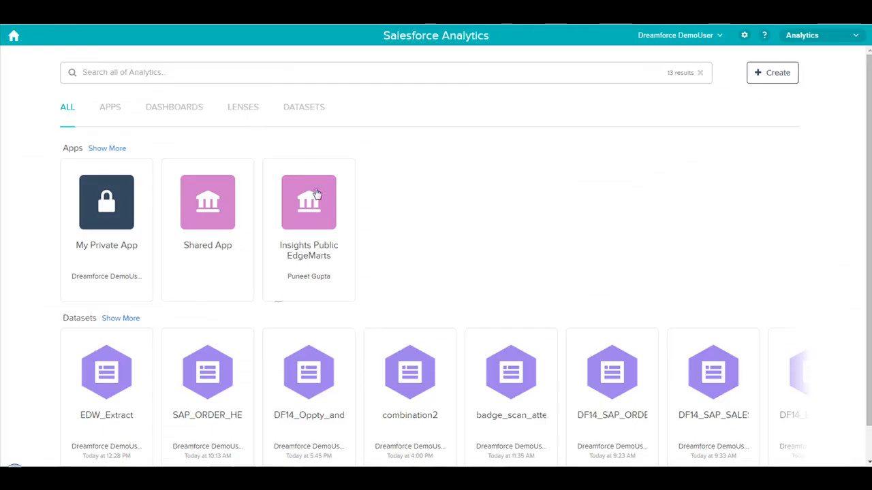
Open DF14_Oppty_and_Tradeshow and group the chart by Probability, filtered to 70, 75, 80, 90.
{"action": "left_click", "coordinate": [310, 369]}
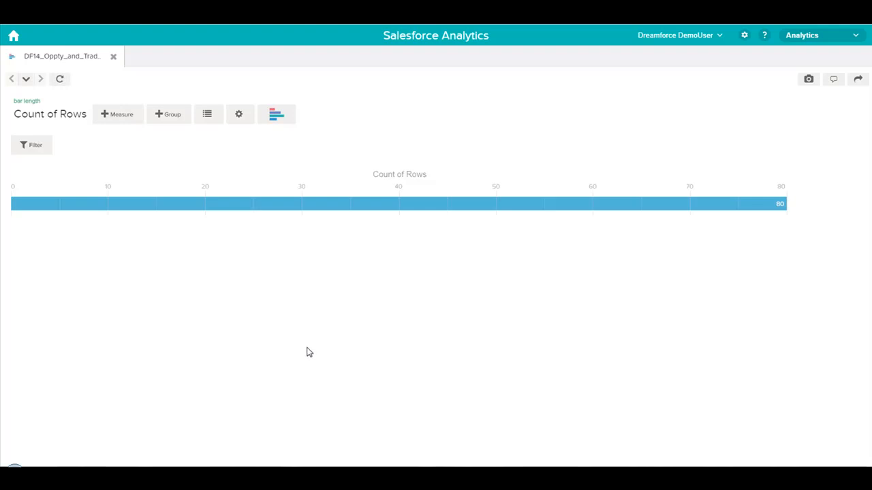
{"action": "left_click", "coordinate": [173, 117]}
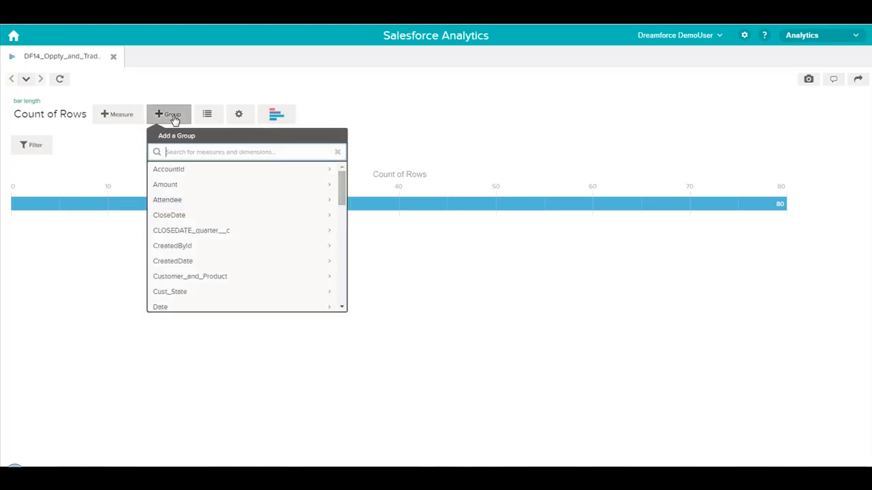
{"action": "type", "text": "pro"}
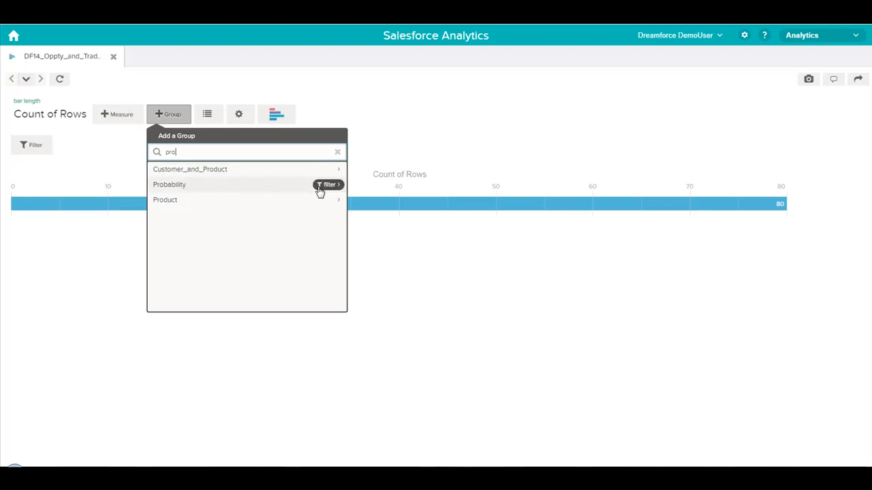
{"action": "left_click", "coordinate": [329, 185]}
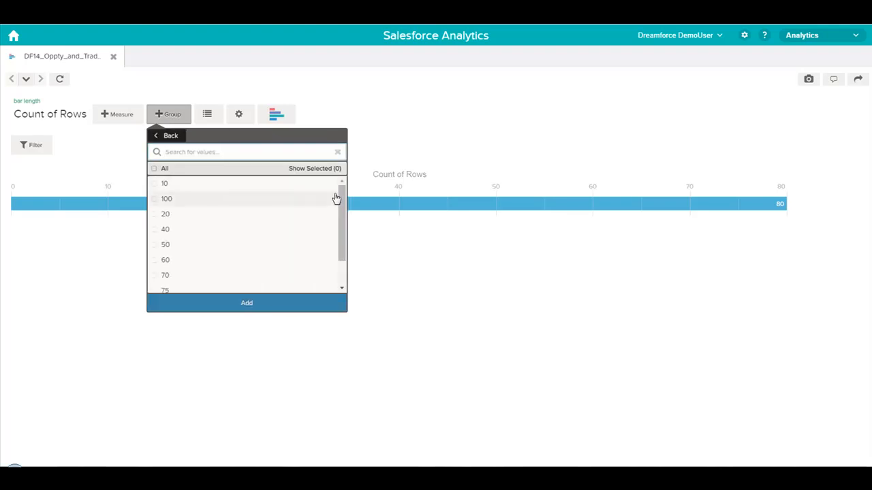
{"action": "left_click_drag", "start_coordinate": [342, 204], "coordinate": [345, 235]}
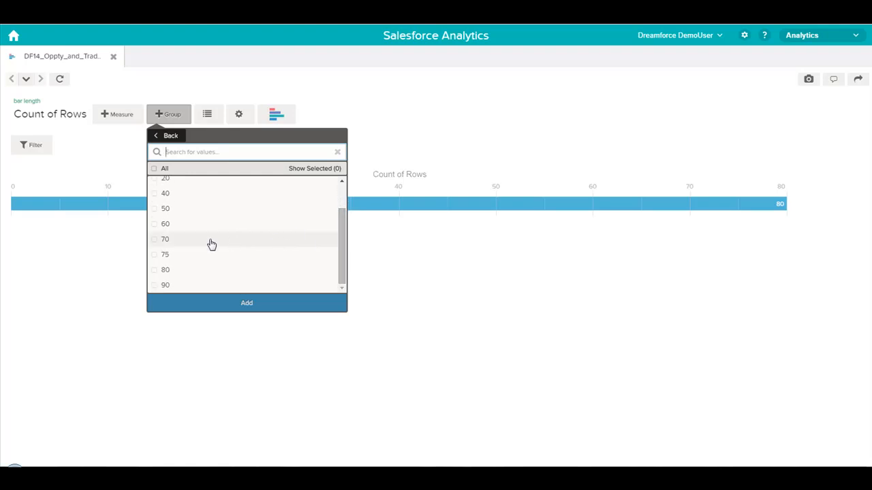
{"action": "left_click", "coordinate": [156, 242]}
{"action": "left_click", "coordinate": [156, 255]}
{"action": "left_click", "coordinate": [156, 270]}
{"action": "left_click", "coordinate": [156, 285]}
{"action": "left_click", "coordinate": [188, 307]}
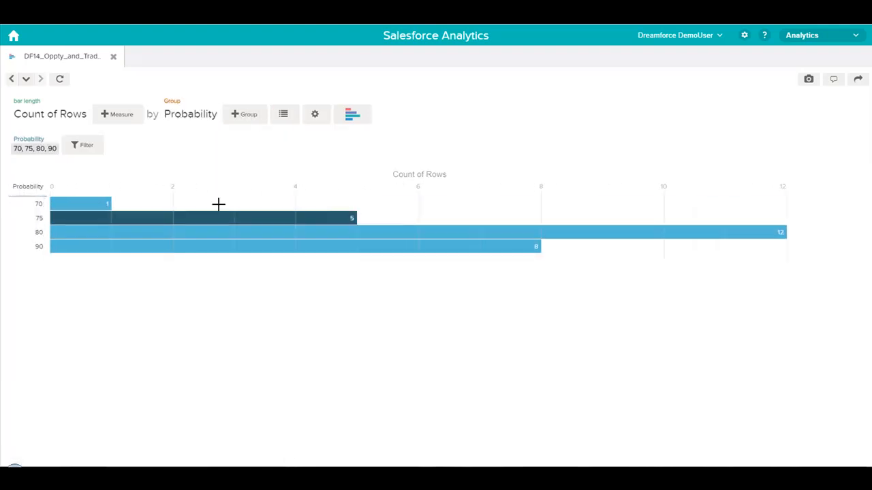
Add Fiscal and then Expected_usage as further groupings under Probability.
{"action": "left_click", "coordinate": [246, 116]}
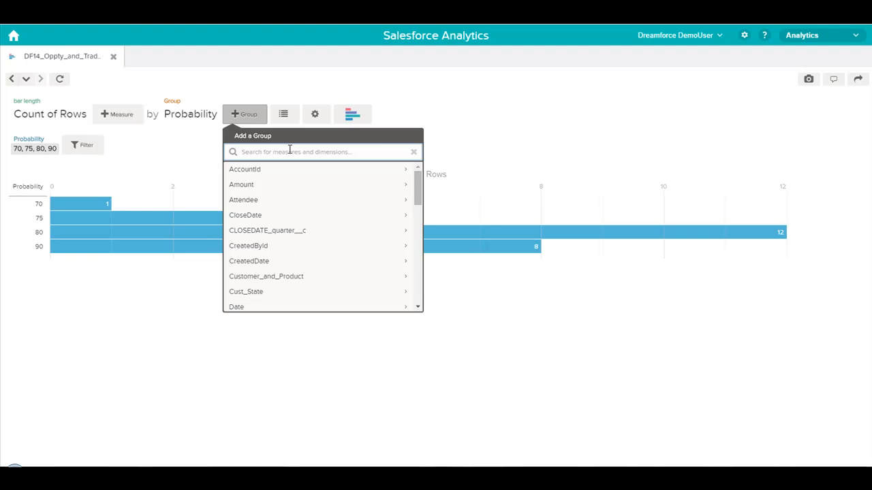
{"action": "type", "text": "fi"}
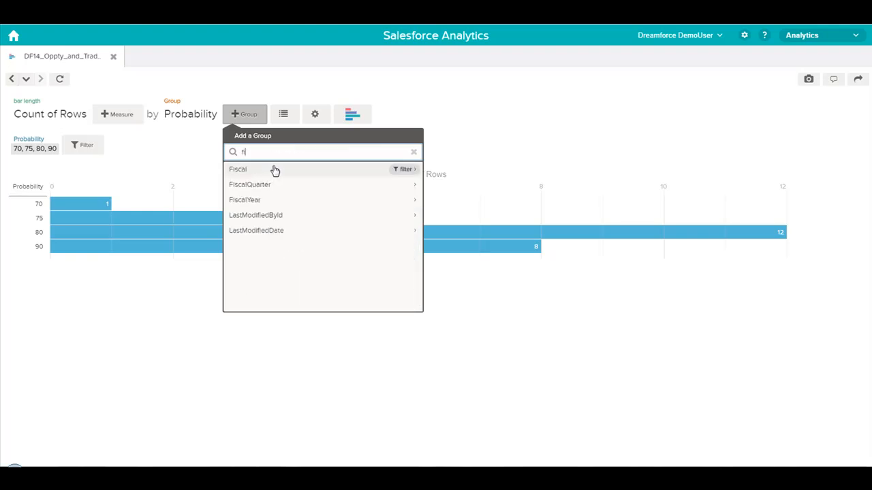
{"action": "left_click", "coordinate": [263, 175]}
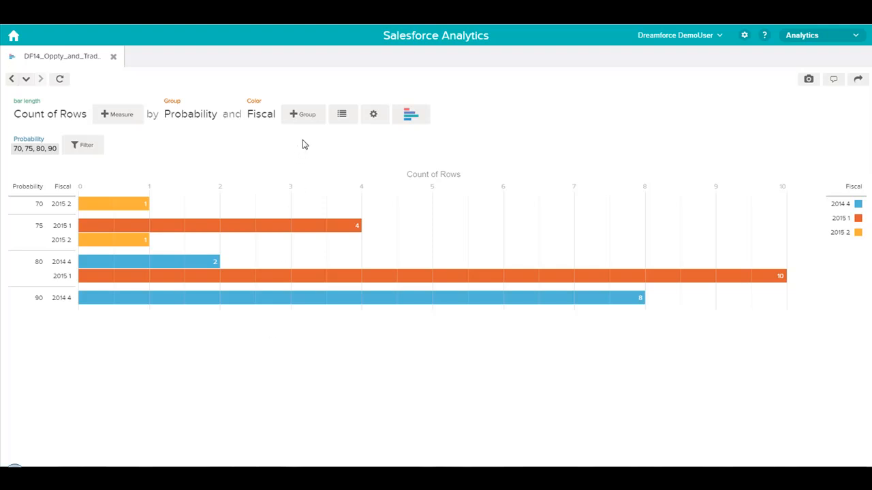
{"action": "left_click", "coordinate": [307, 116]}
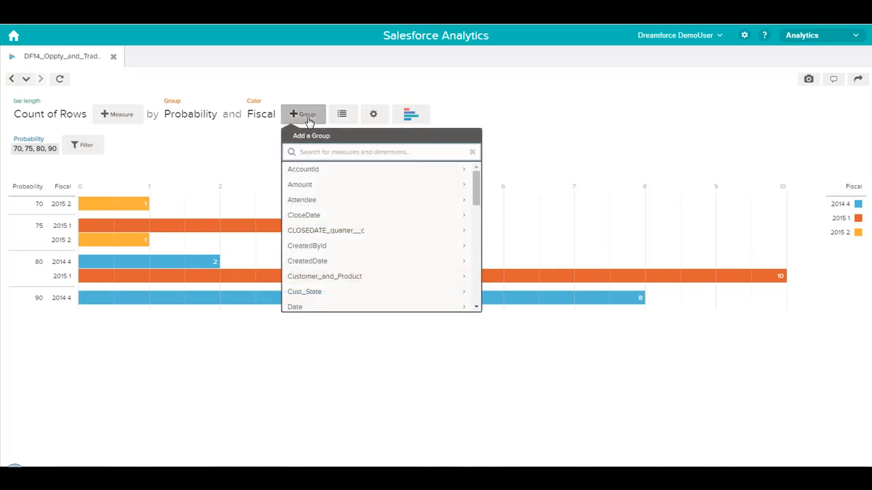
{"action": "type", "text": "ex"}
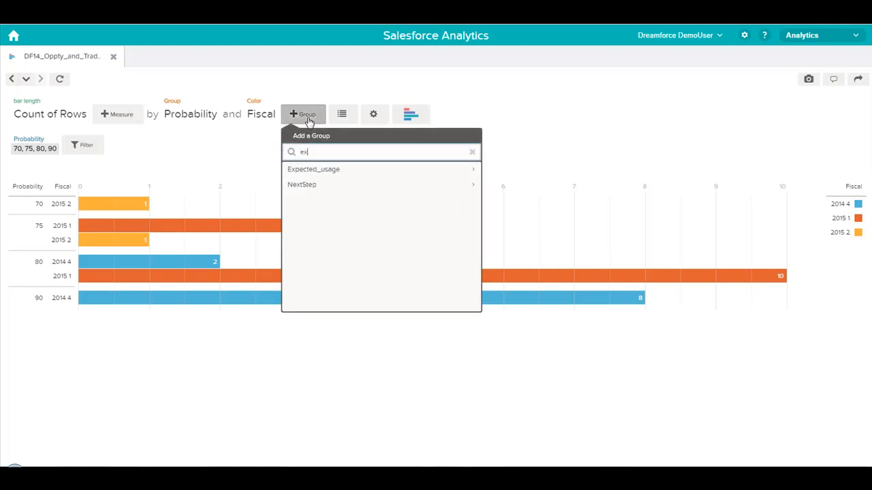
{"action": "left_click", "coordinate": [319, 170]}
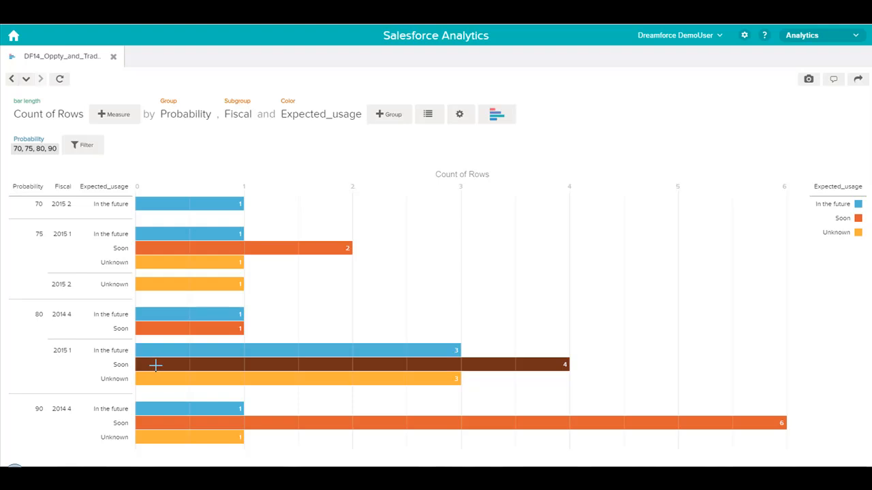
Drill into the Probability 80 / Fiscal 2015 1 / Soon bar by Id to list its four opportunities.
{"action": "mouse_move", "coordinate": [156, 366]}
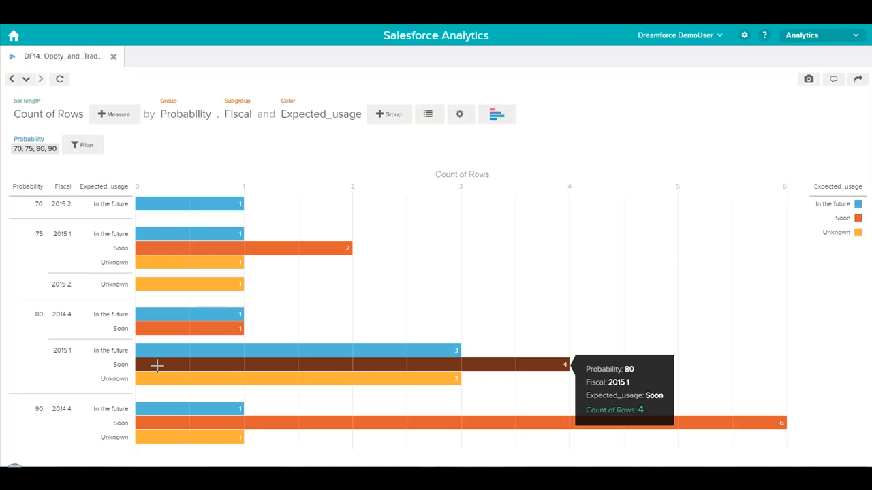
{"action": "right_click", "coordinate": [160, 367]}
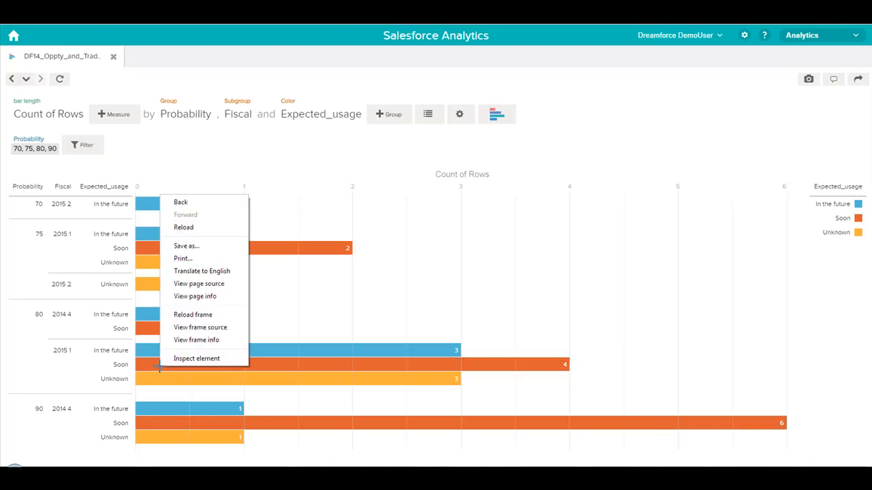
{"action": "left_click", "coordinate": [159, 366]}
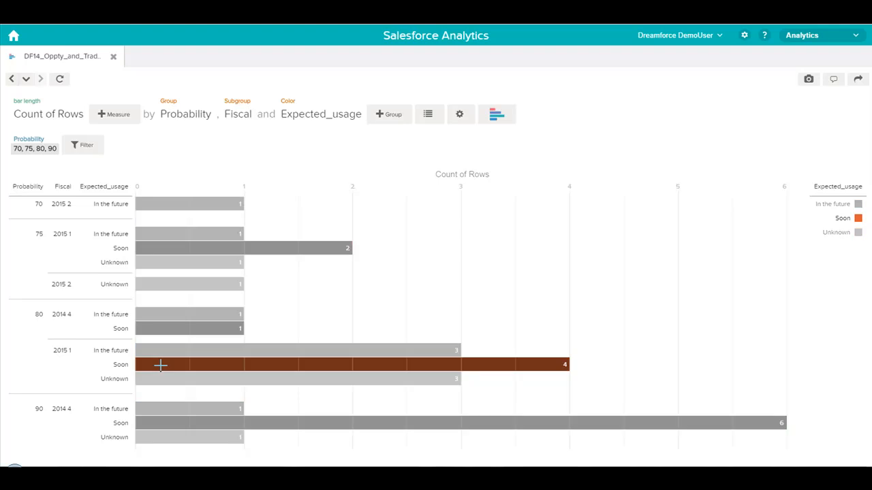
{"action": "left_click", "coordinate": [188, 365]}
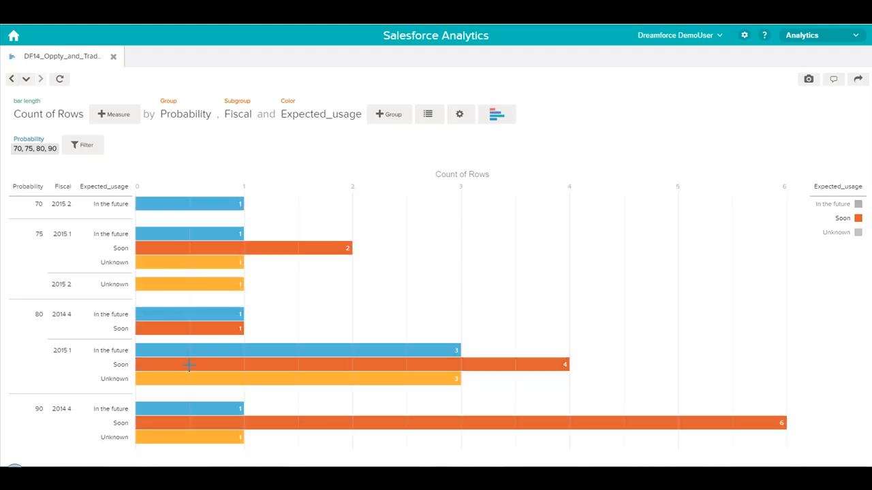
{"action": "left_click", "coordinate": [526, 366]}
{"action": "scroll", "coordinate": [606, 386], "scroll_direction": "down", "scroll_amount": 2}
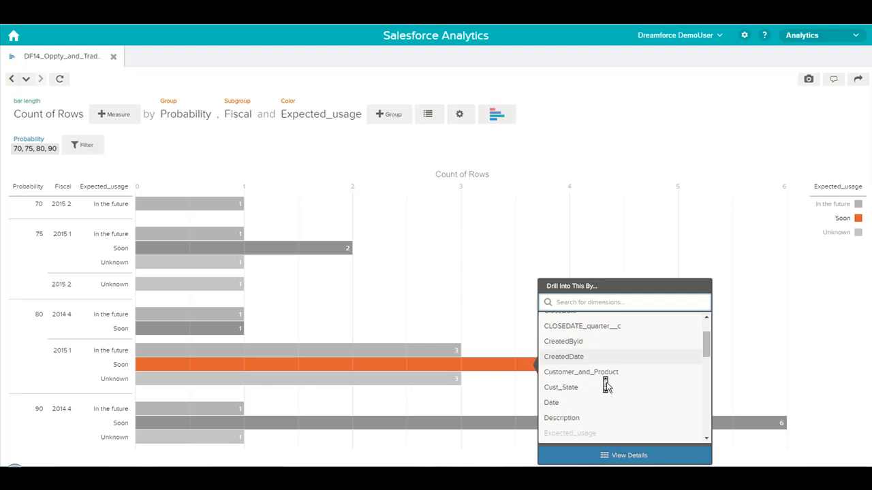
{"action": "scroll", "coordinate": [606, 386], "scroll_direction": "down", "scroll_amount": 5}
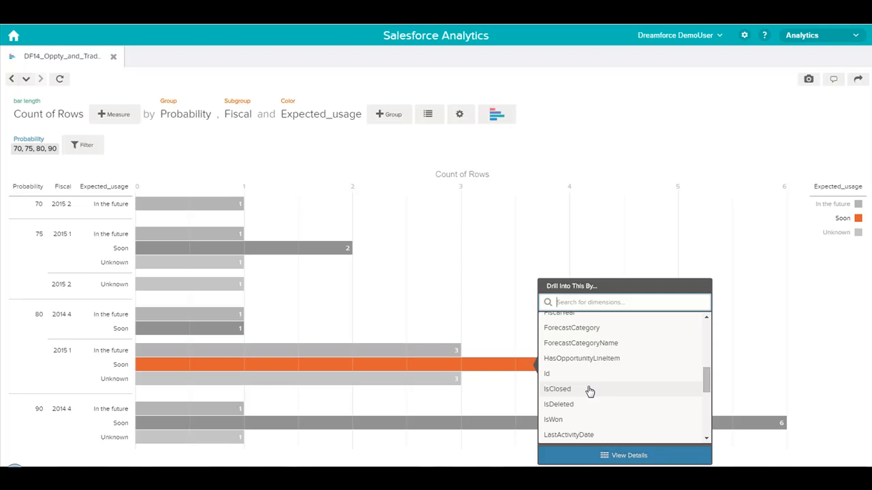
{"action": "left_click", "coordinate": [553, 375]}
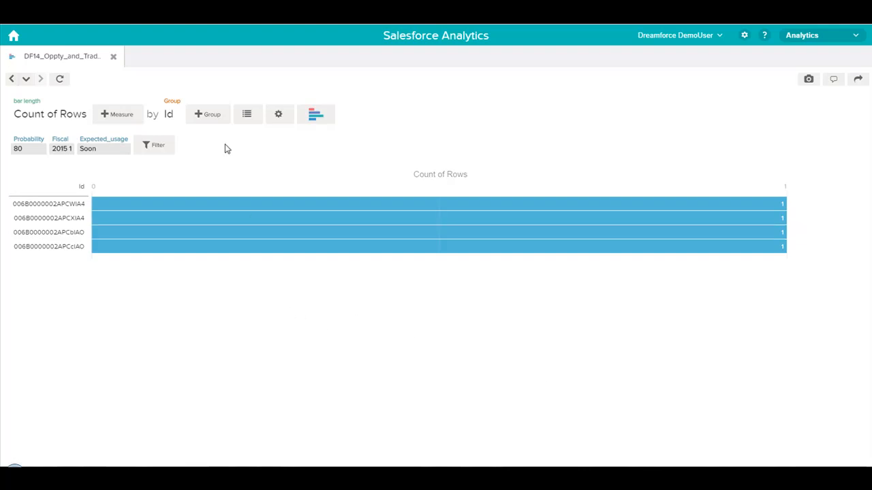
Add Amount as a grouping so the opportunity bars show 90000, 440000, 85000 and 235000.
{"action": "left_click", "coordinate": [212, 114]}
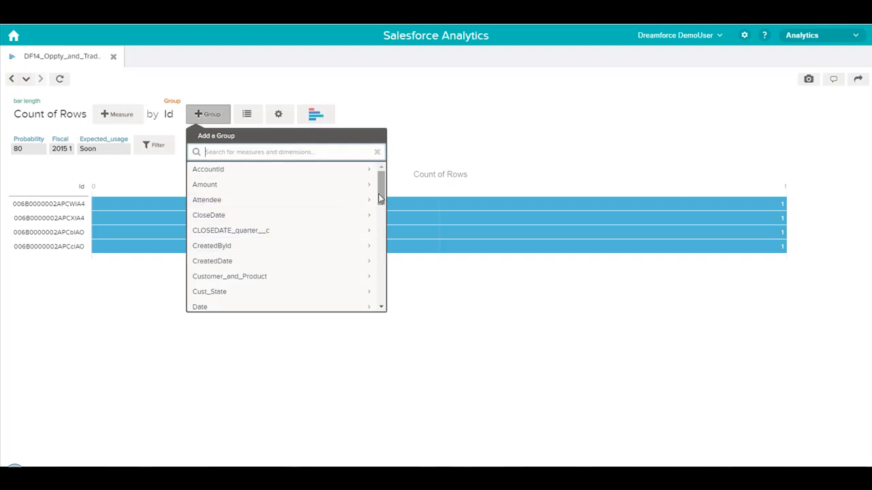
{"action": "left_click_drag", "start_coordinate": [380, 197], "coordinate": [383, 178]}
{"action": "left_click", "coordinate": [257, 190]}
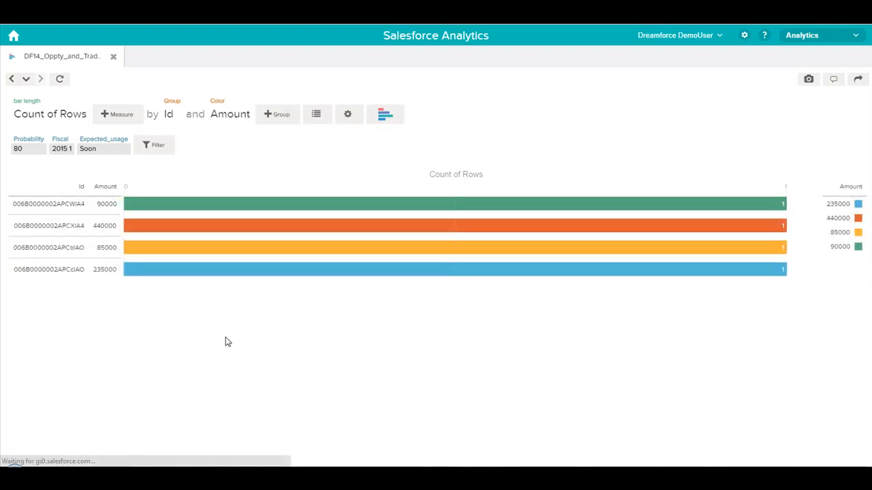